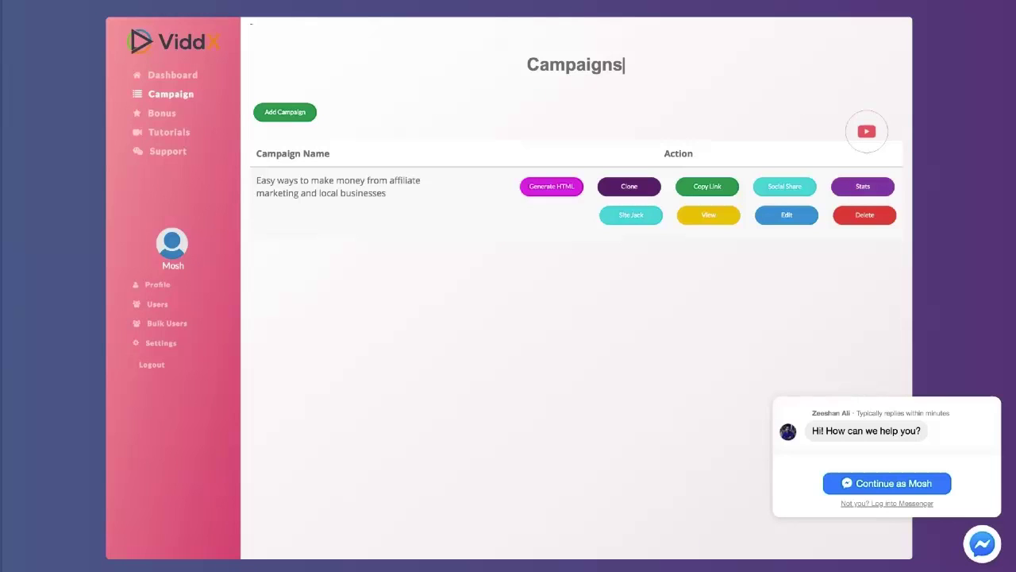
Open the affiliate campaign in the editor and enlarge its Description box to show all three points
click(784, 218)
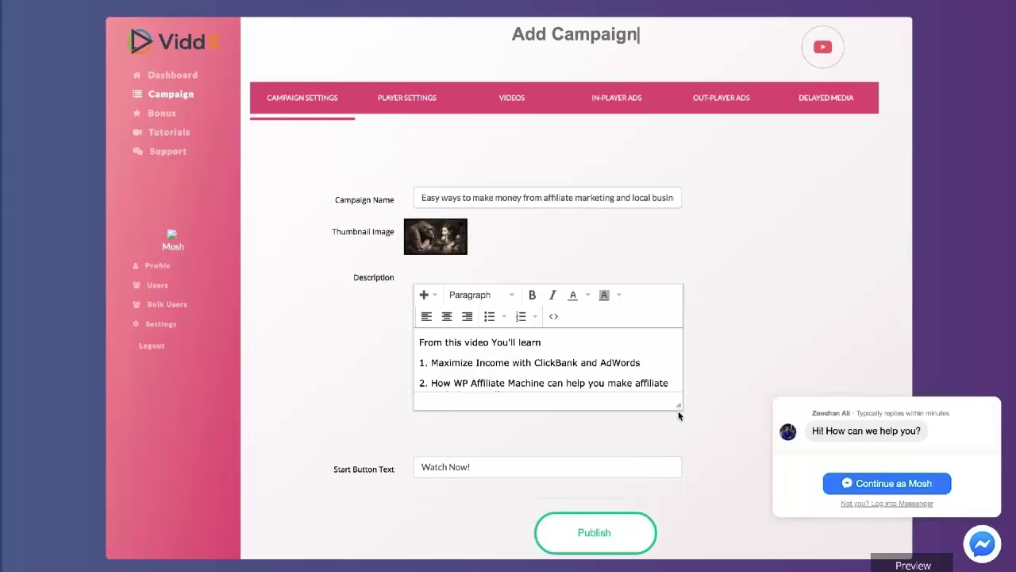
drag(679, 405, 689, 460)
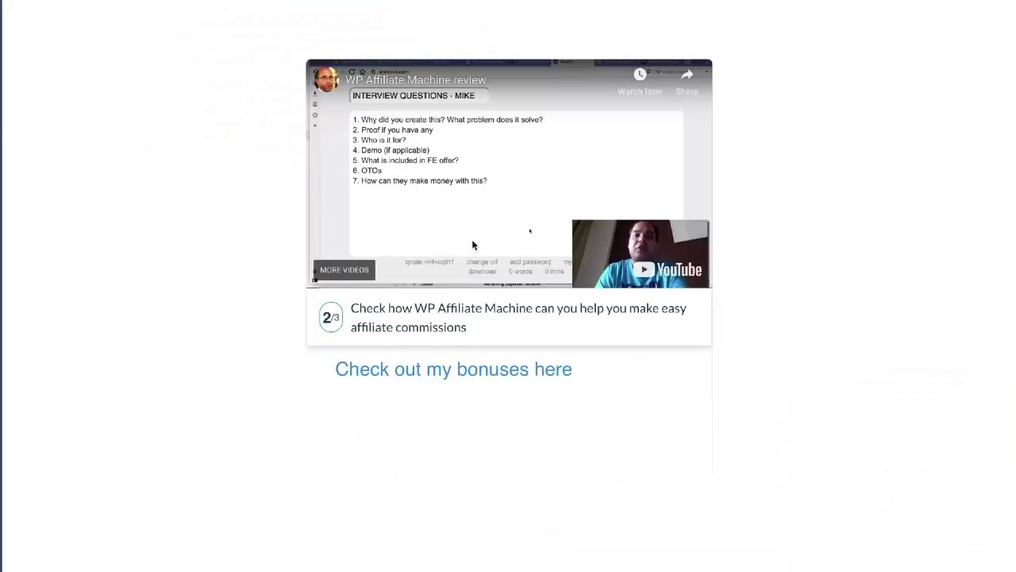
Reload the campaign preview and highlight its title and three description points
right_click(210, 163)
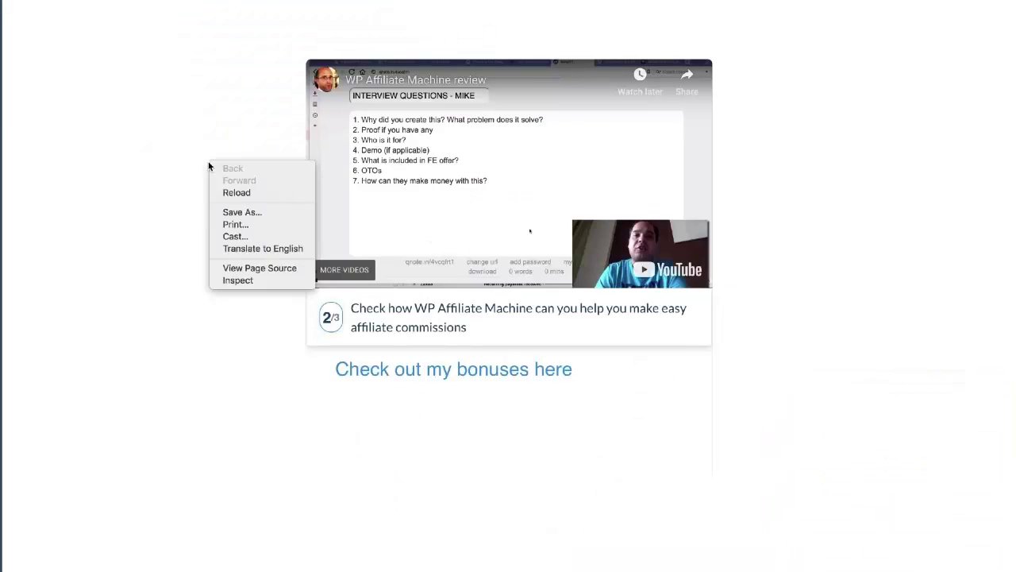
click(237, 193)
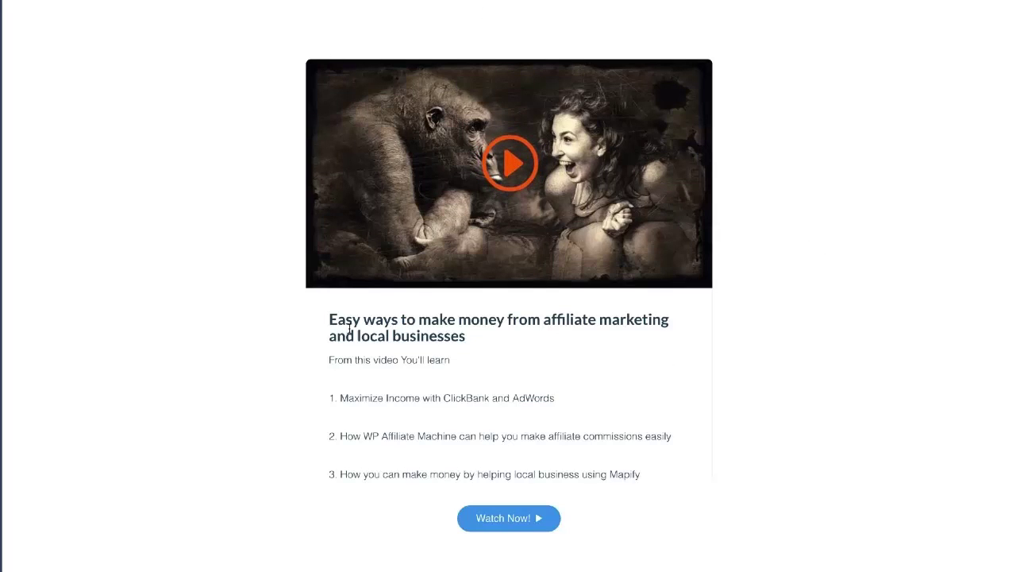
drag(329, 319, 467, 337)
click(416, 403)
drag(340, 397, 652, 470)
click(603, 464)
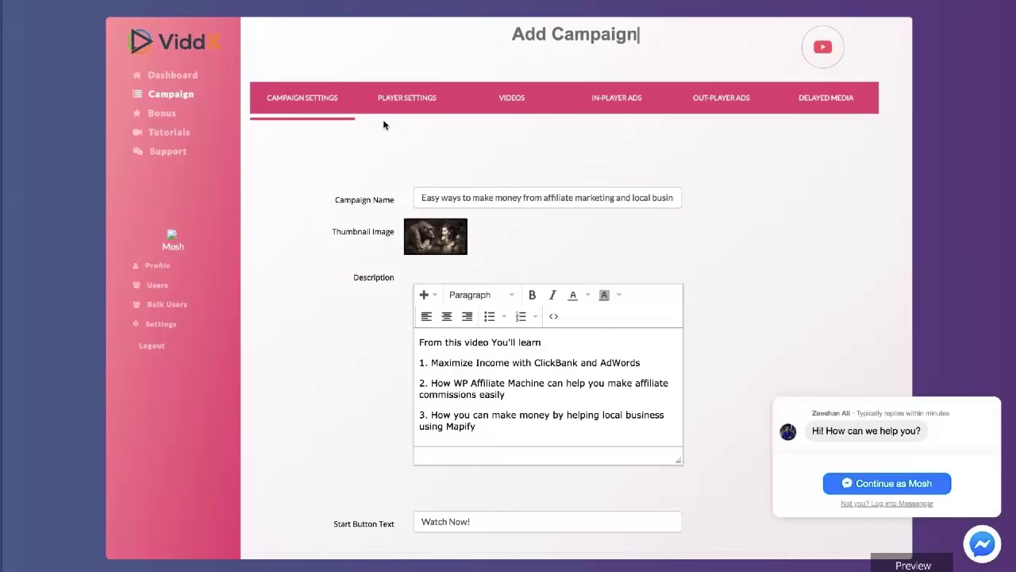
Show the campaign's VIDEOS settings and scroll down to its three-video list
click(500, 99)
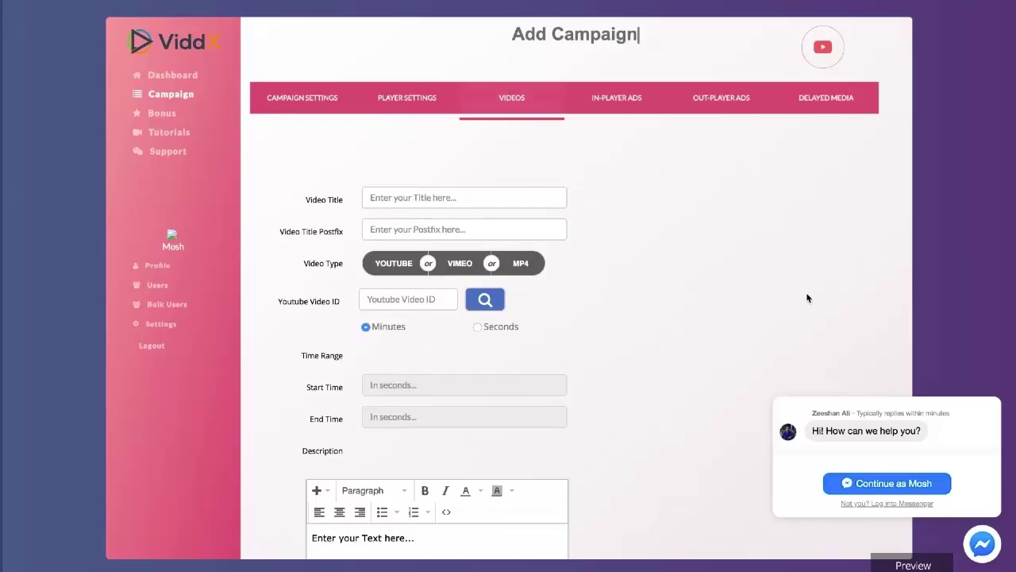
scroll(806, 298, down, 10)
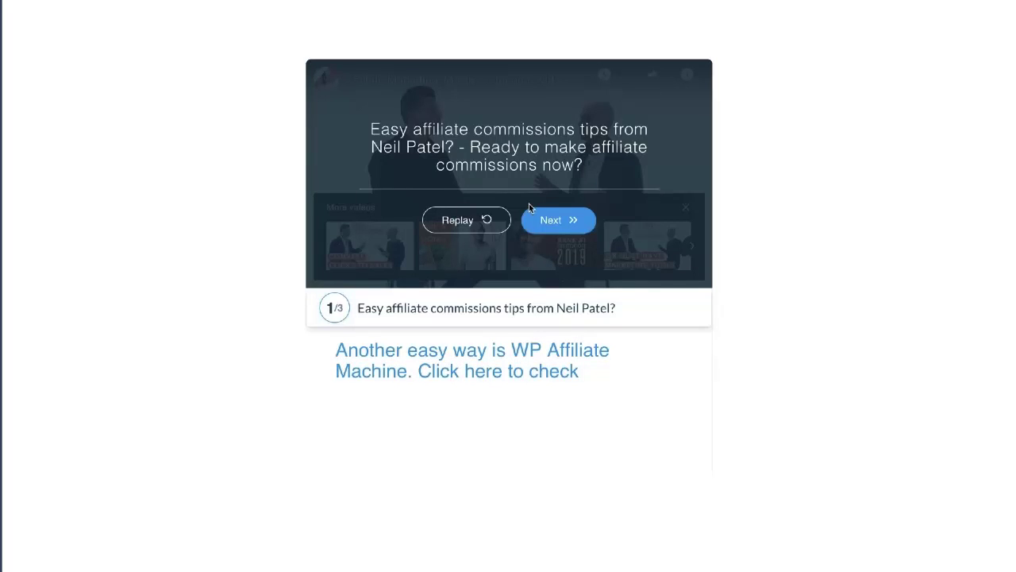
Advance the preview to video 2, the WP Affiliate Machine review, and dismiss the More videos panel
click(551, 222)
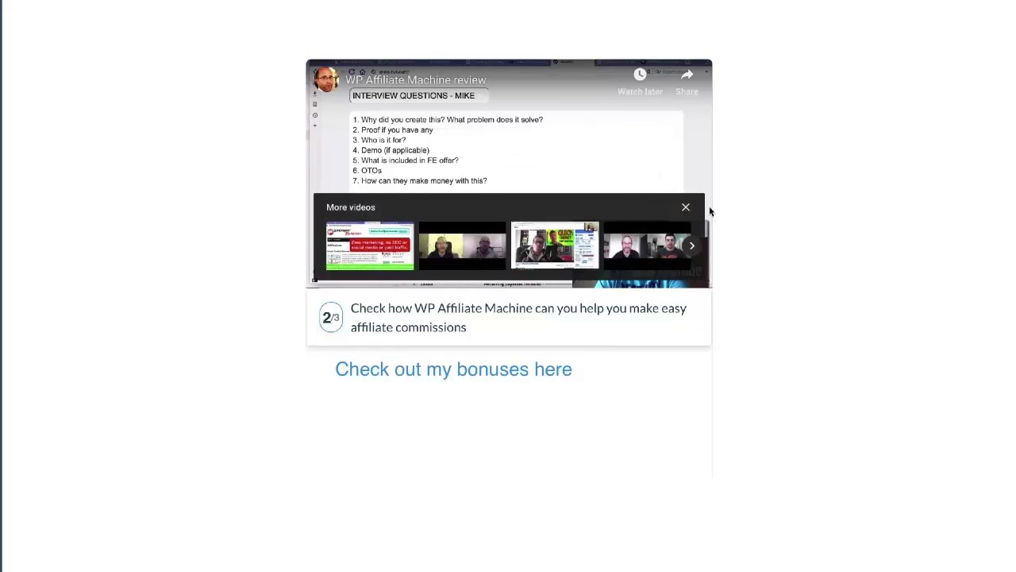
click(686, 211)
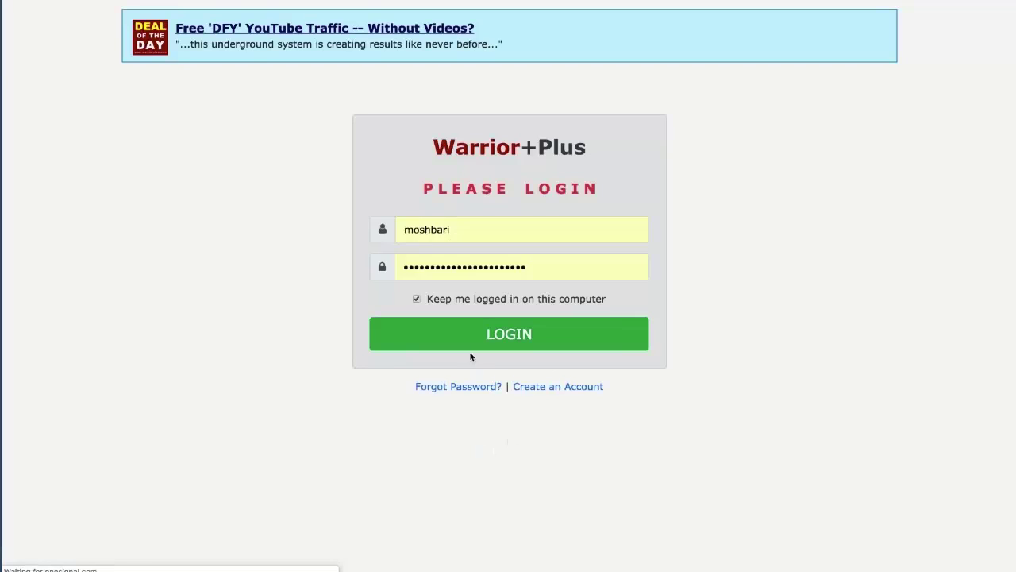
Log in to Warrior+Plus and JVZoo and open the Warrior+Plus affiliate stats page
click(465, 341)
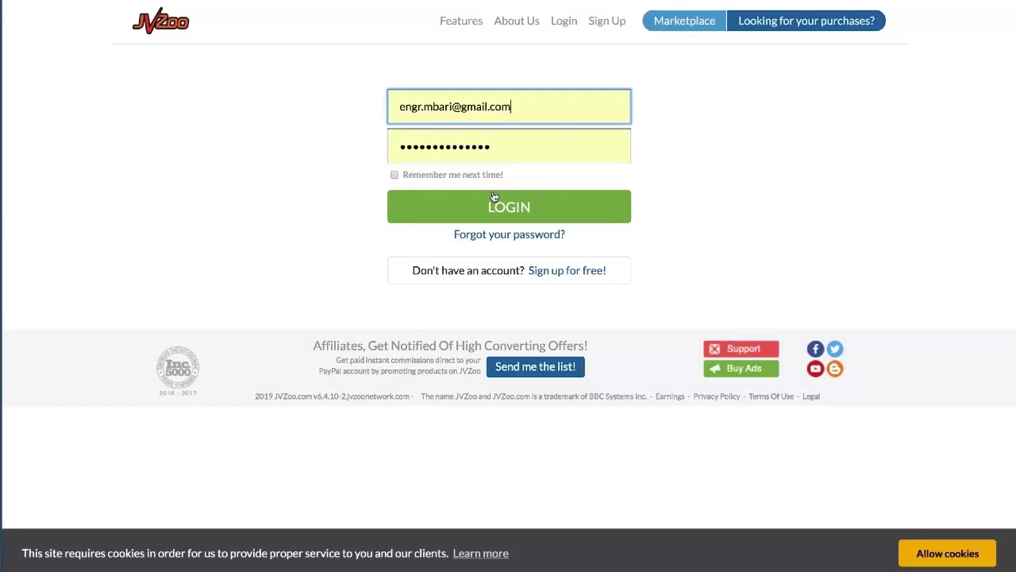
click(491, 204)
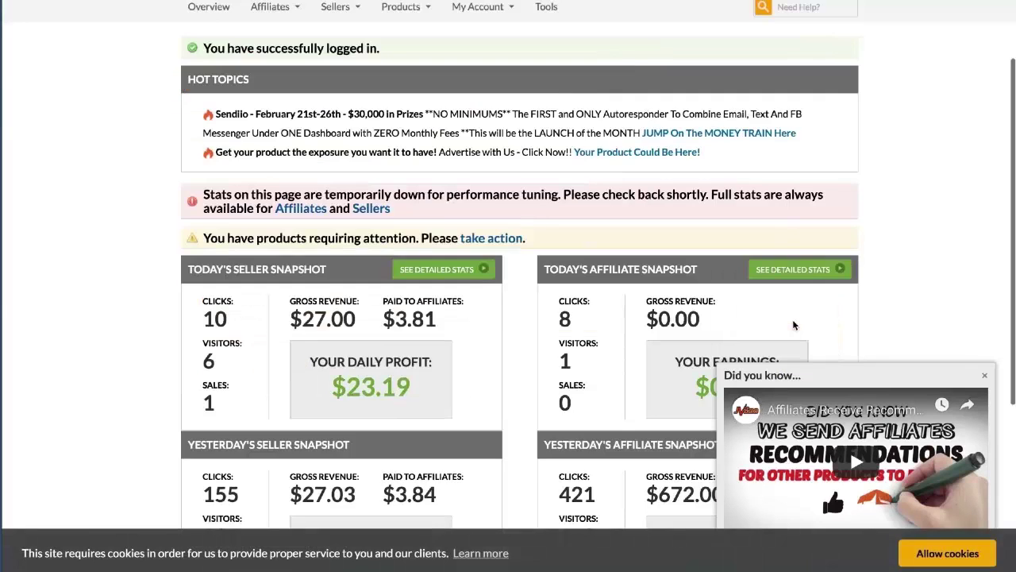
click(794, 270)
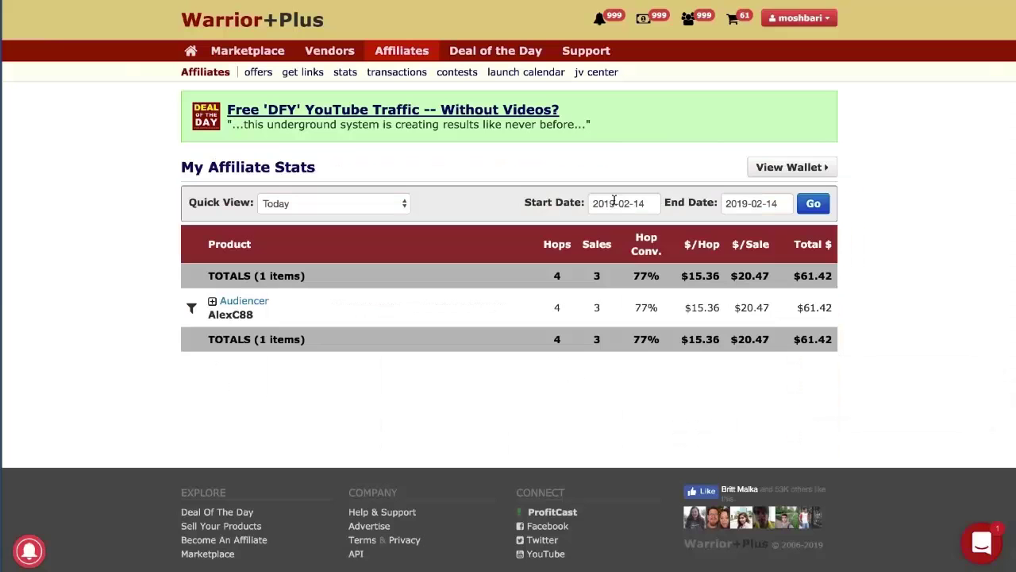
Set the Warrior+Plus stats date range to 28–31 January 2019
click(619, 203)
click(603, 229)
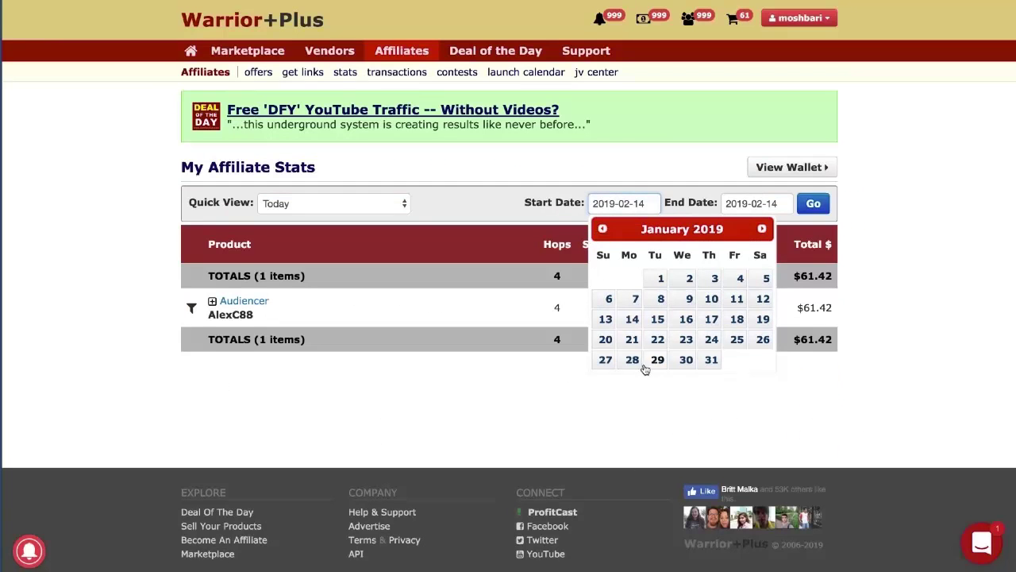
click(632, 359)
click(755, 208)
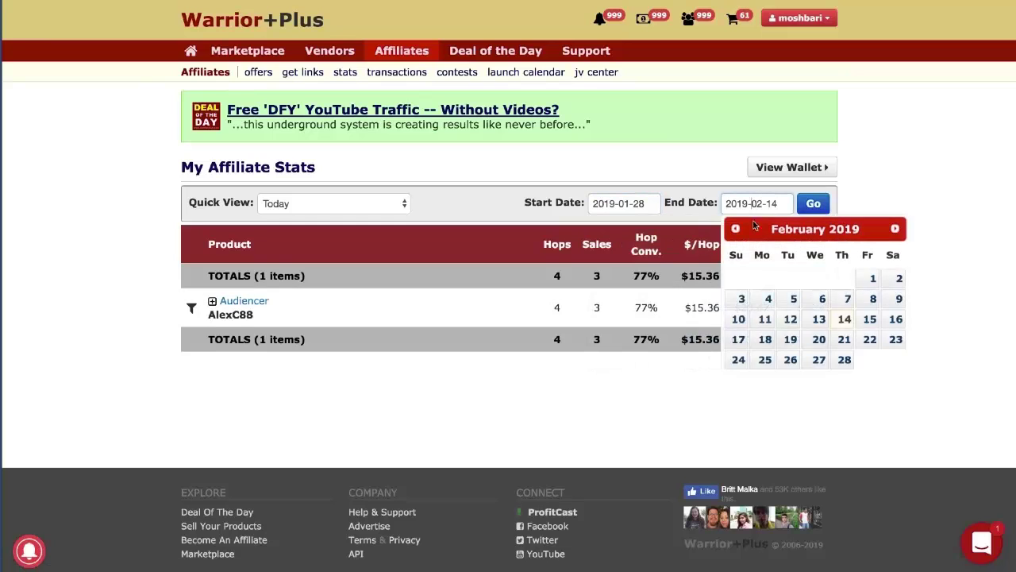
click(737, 229)
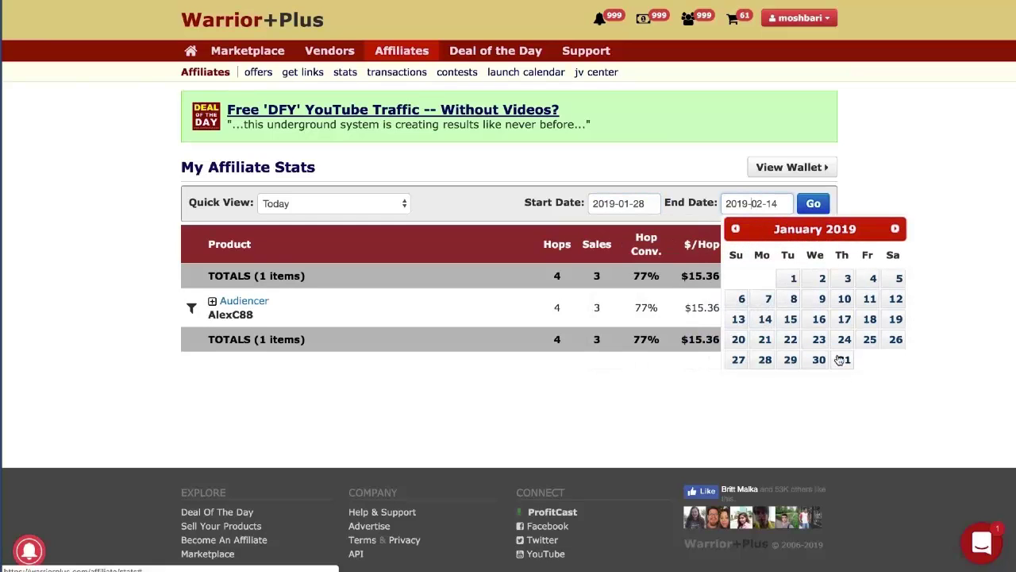
click(844, 359)
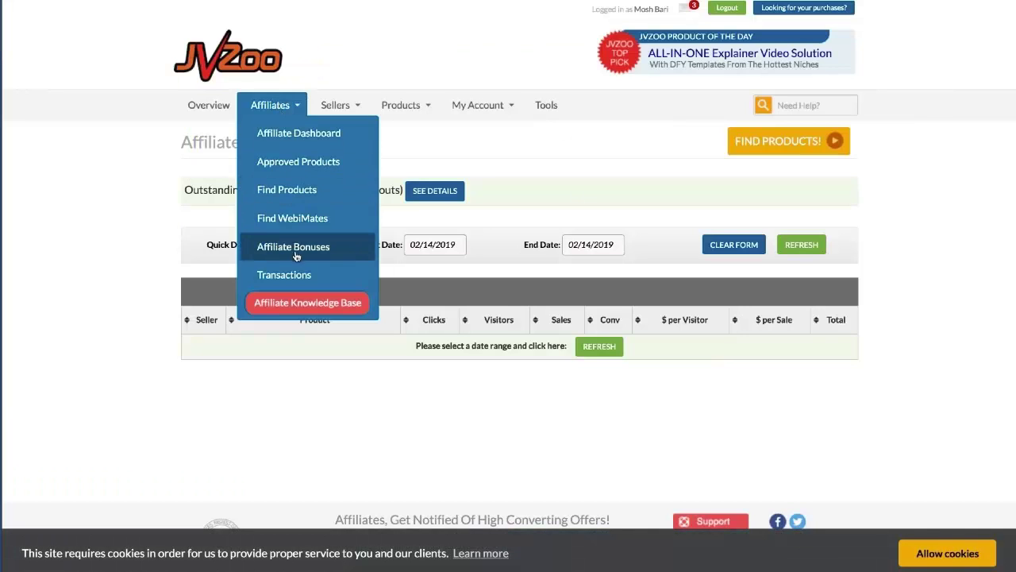
Set JVZoo affiliate transactions to a custom range of 01/28/2019 to 01/31/2019
click(285, 275)
click(301, 203)
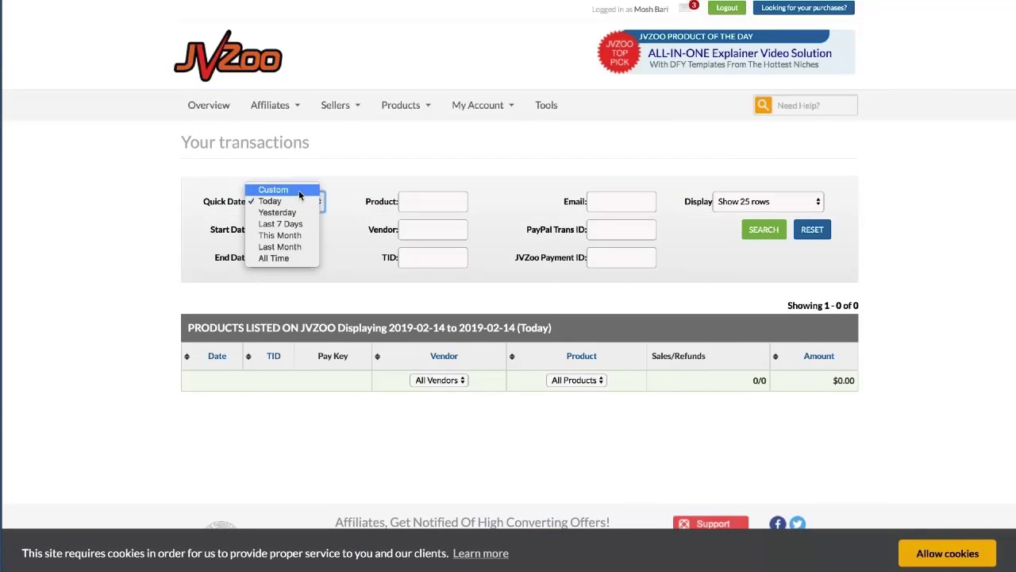
click(274, 190)
click(286, 229)
click(262, 254)
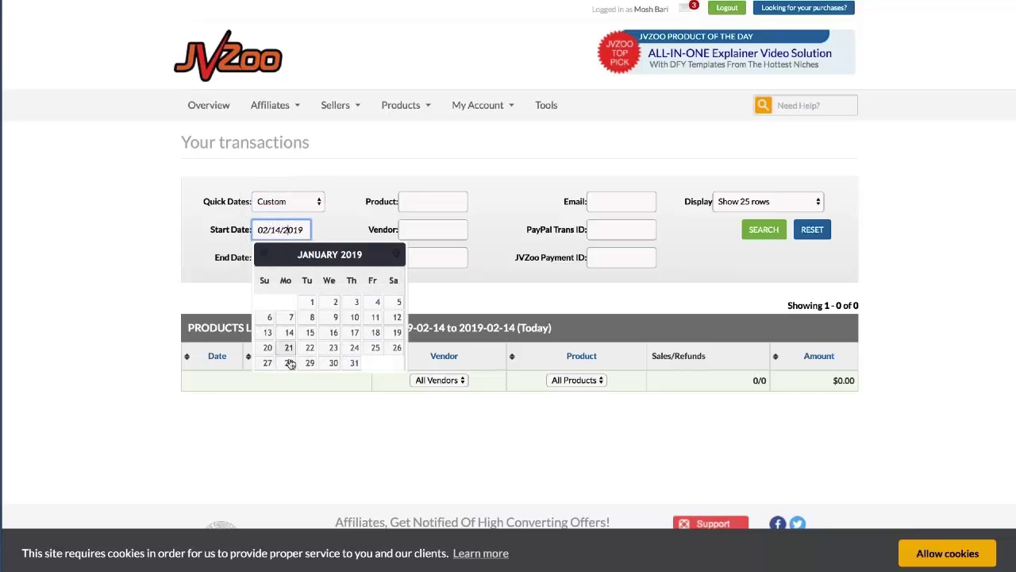
click(288, 362)
click(273, 257)
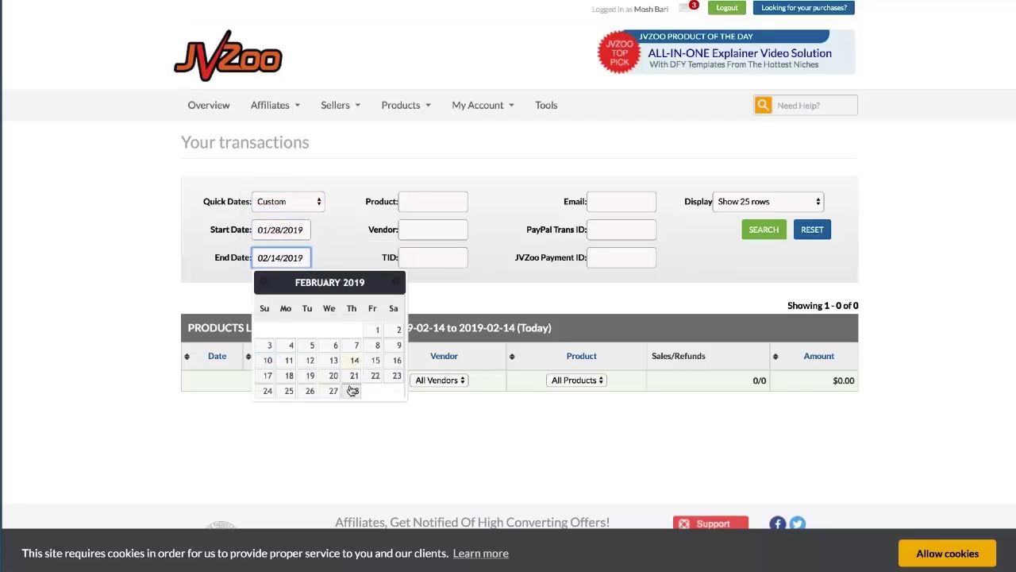
click(263, 283)
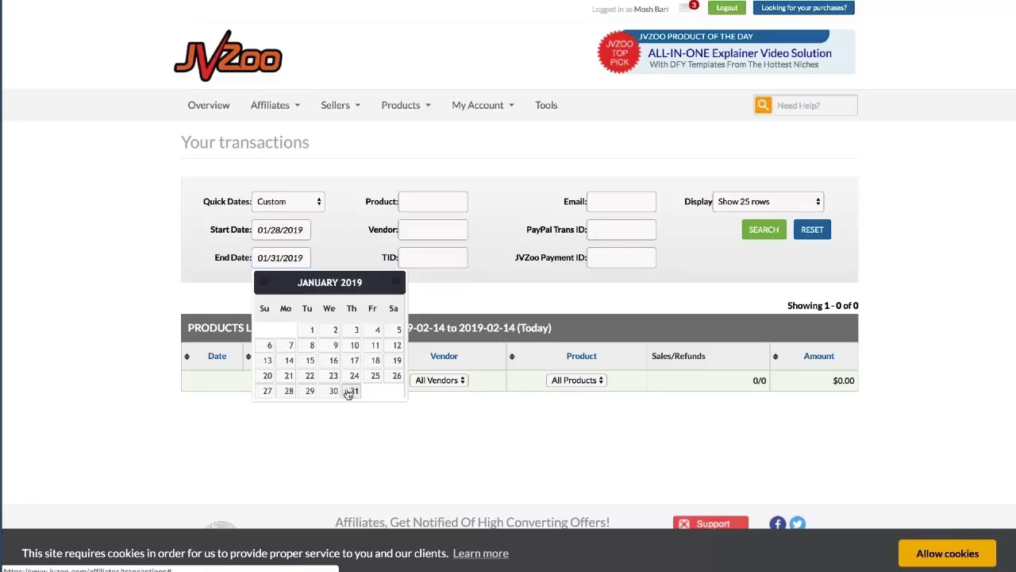
click(354, 390)
Search the transactions with 250 rows per page and review the results
click(719, 198)
click(746, 235)
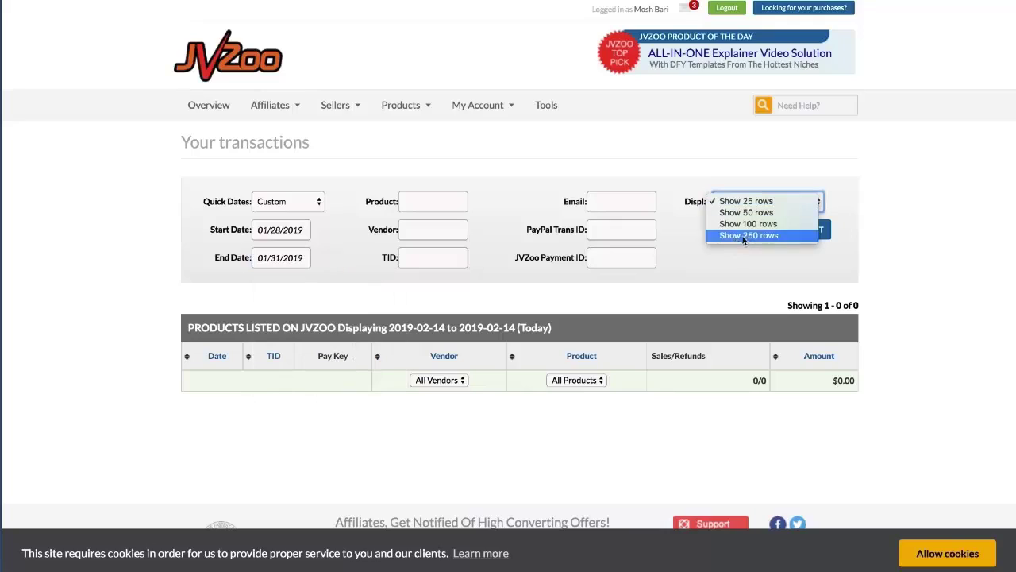
click(764, 229)
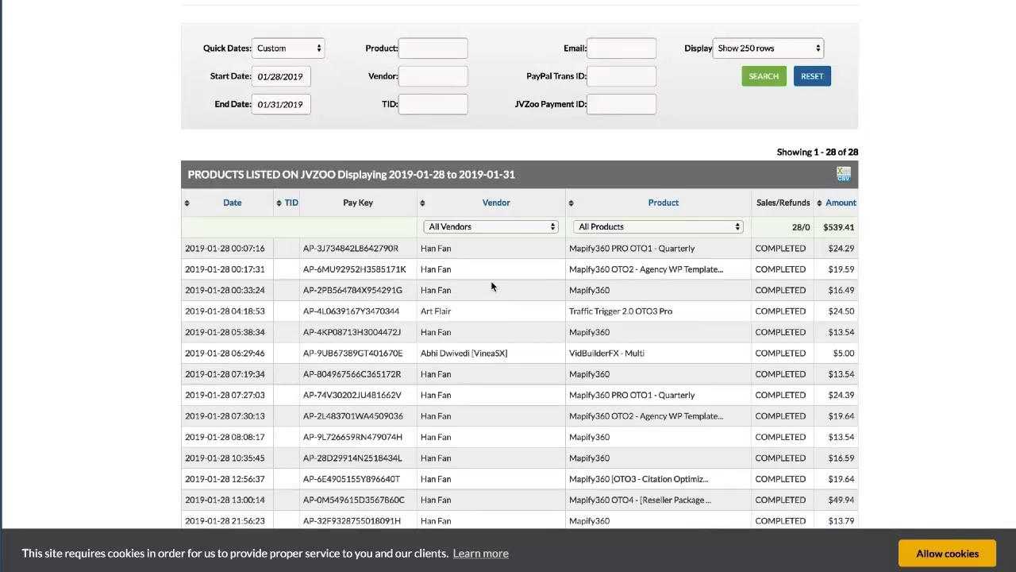
scroll(564, 280, down, 3)
scroll(476, 293, up, 3)
scroll(362, 316, down, 3)
scroll(363, 316, down, 3)
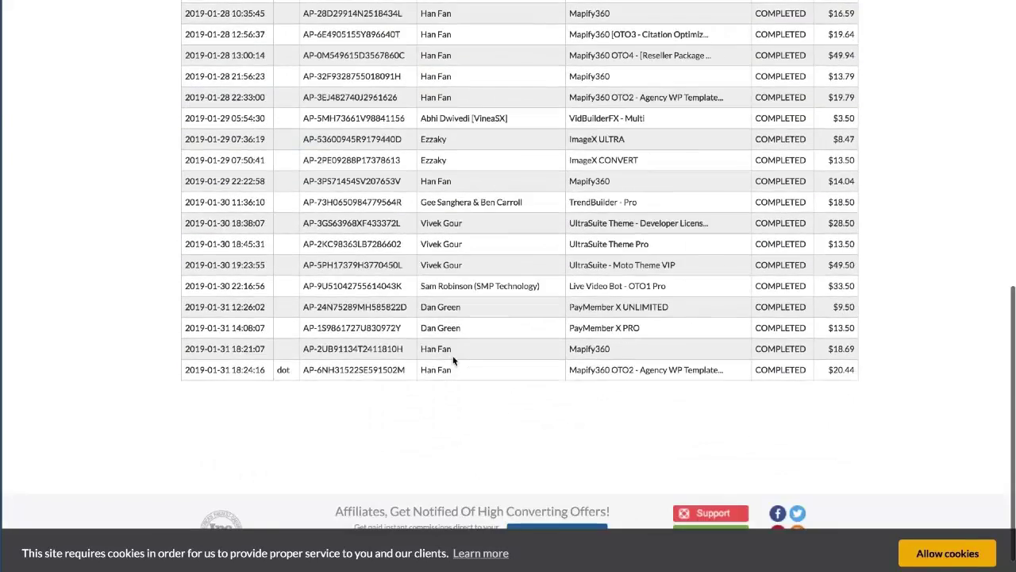
scroll(477, 350, up, 7)
Filter the transactions to the Mapify360 vendor and search again
click(483, 352)
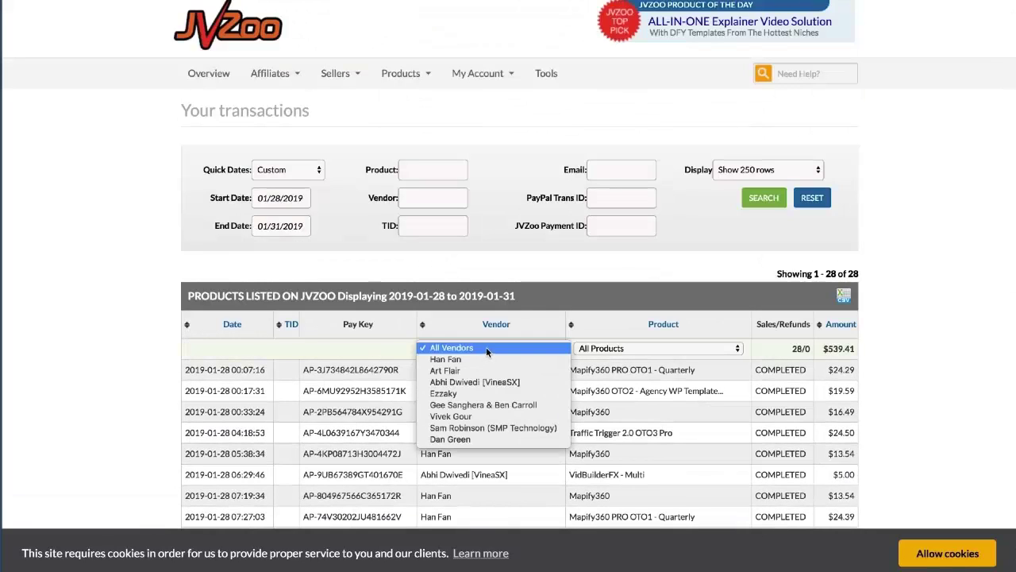
click(475, 359)
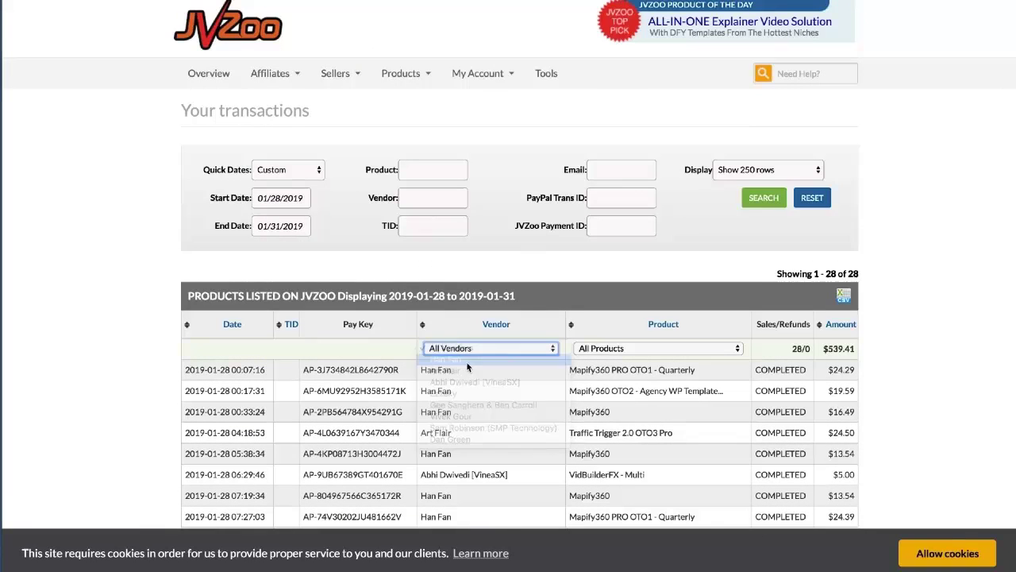
click(747, 203)
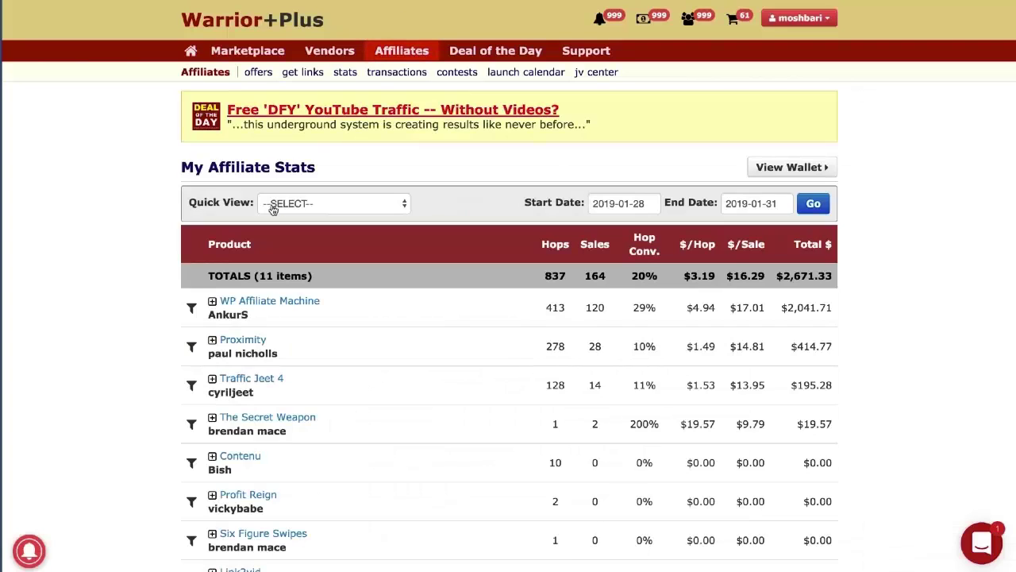
Highlight WP Affiliate Machine's $2,041.71 total in the Warrior+Plus stats
scroll(561, 158, down, 2)
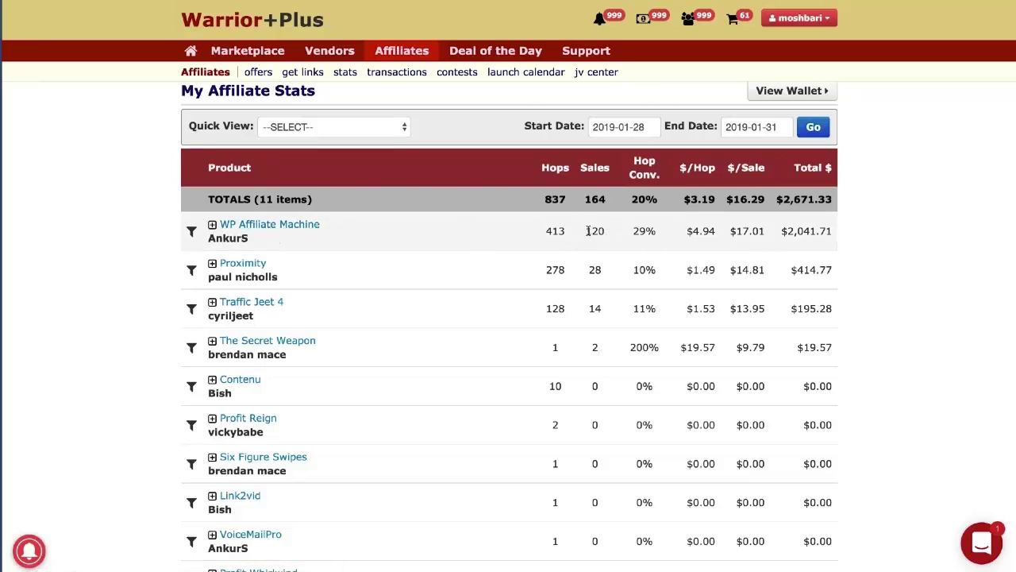
drag(786, 231, 830, 231)
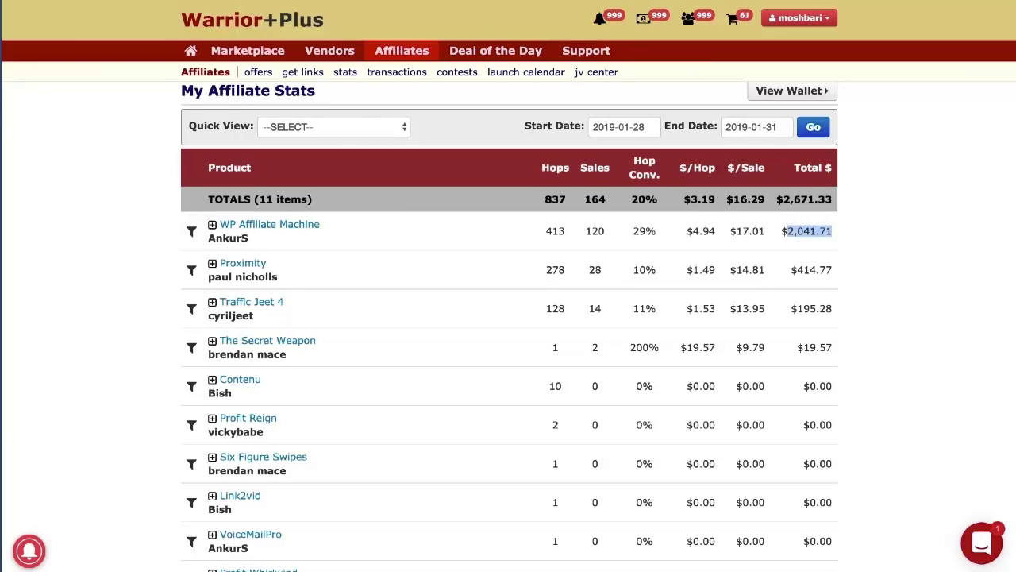
scroll(308, 306, down, 3)
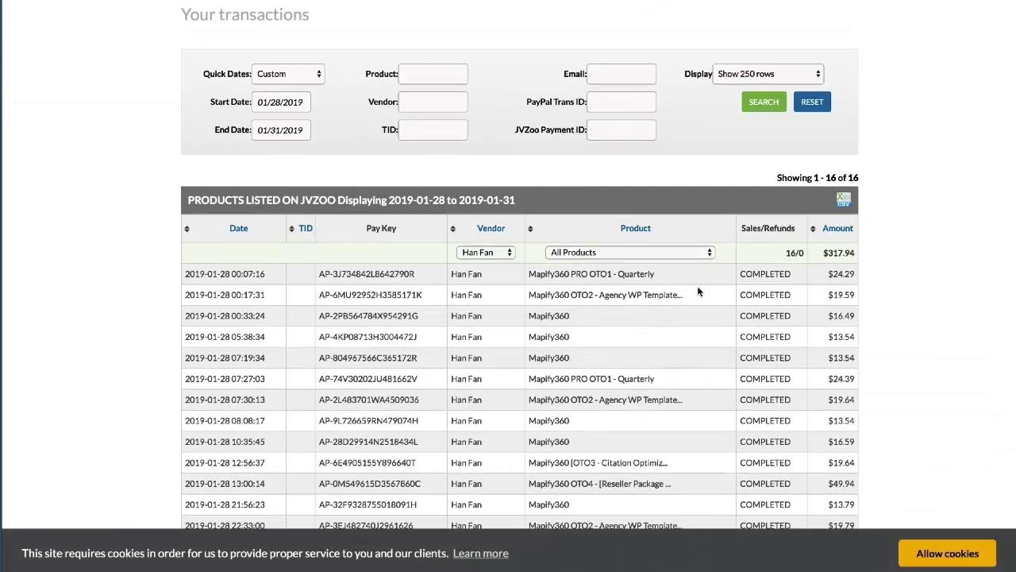
Highlight JVZoo's 16 Mapify360 sales and $317.94 total, then clear the highlights
double_click(790, 253)
drag(825, 252, 845, 253)
click(874, 267)
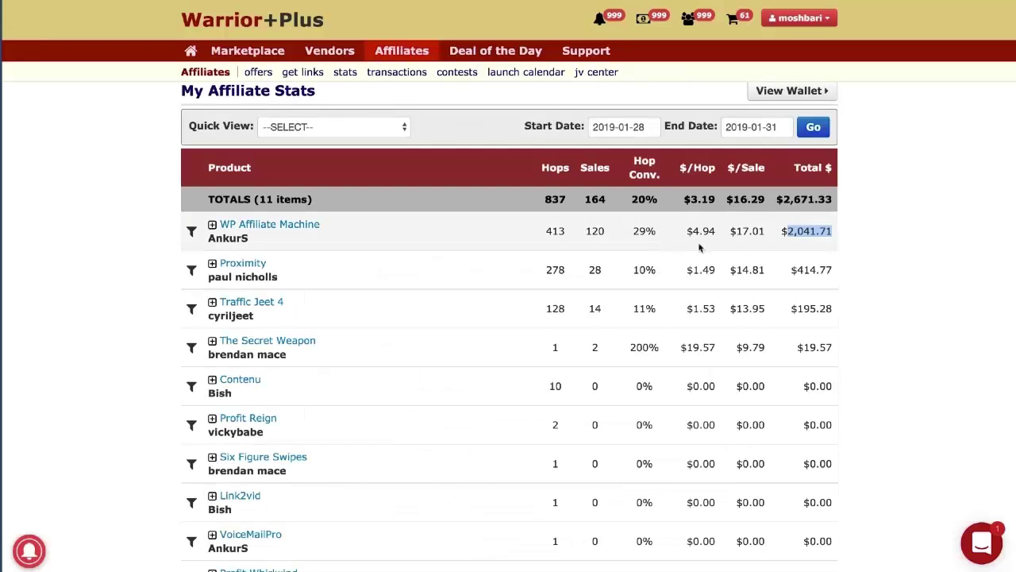
click(878, 245)
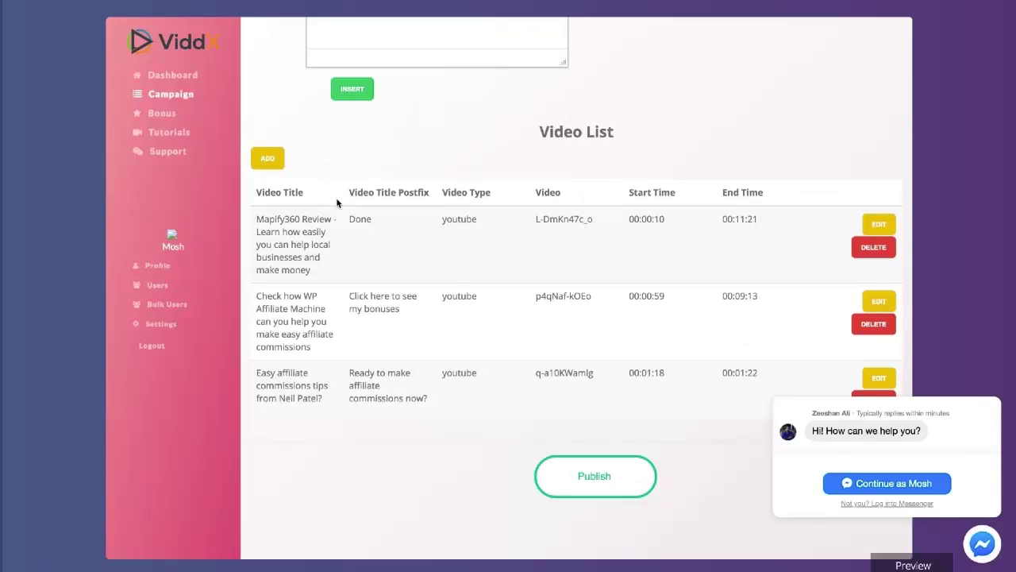
Scroll up from the campaign's Video List to the empty add-video form
scroll(337, 203, up, 15)
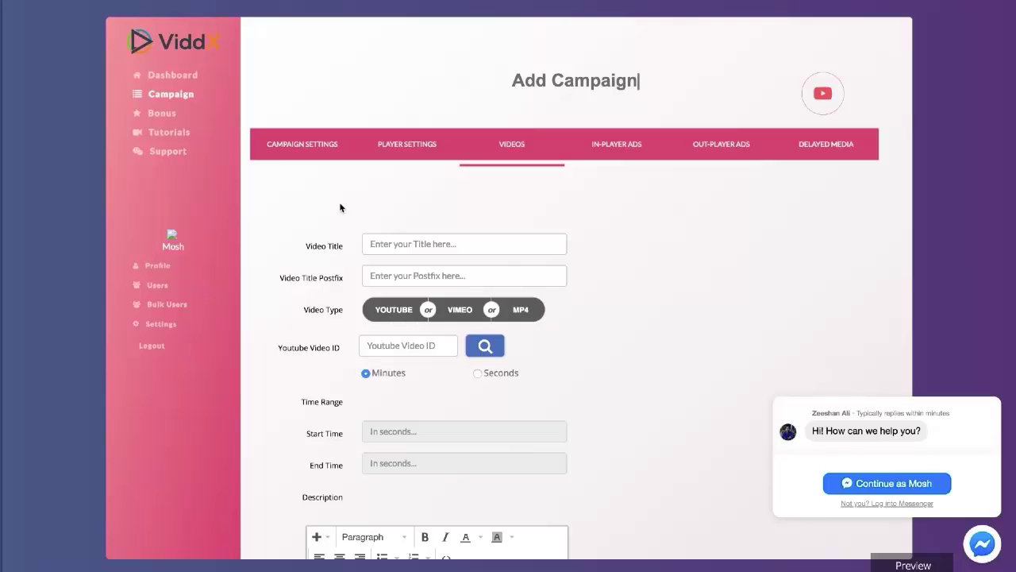